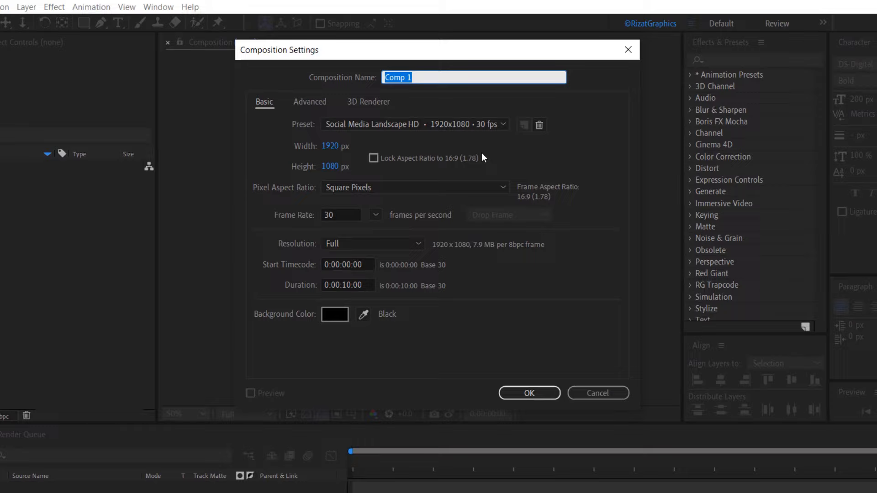
Create a composition named Digital Typewriter with the 1920x1080, 30 fps preset and a duration of 0:00:10:00
{"action": "type", "text": "Digital Typewriter"}
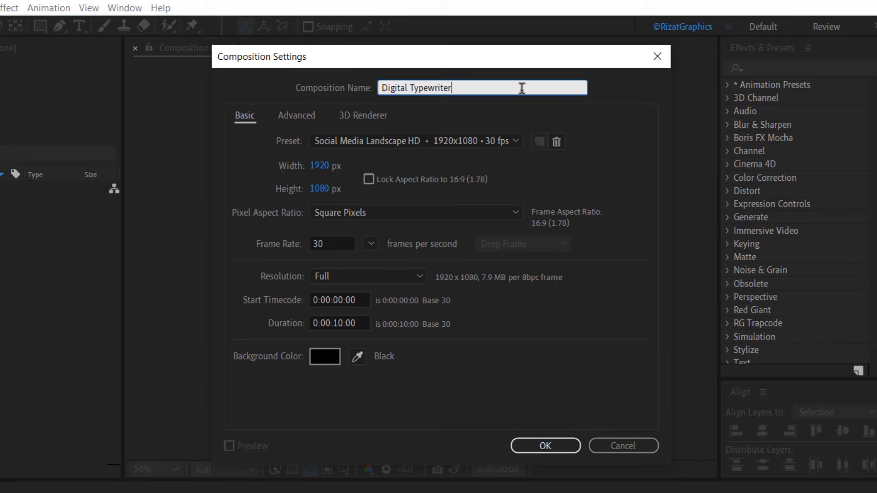
{"action": "left_click", "coordinate": [362, 322]}
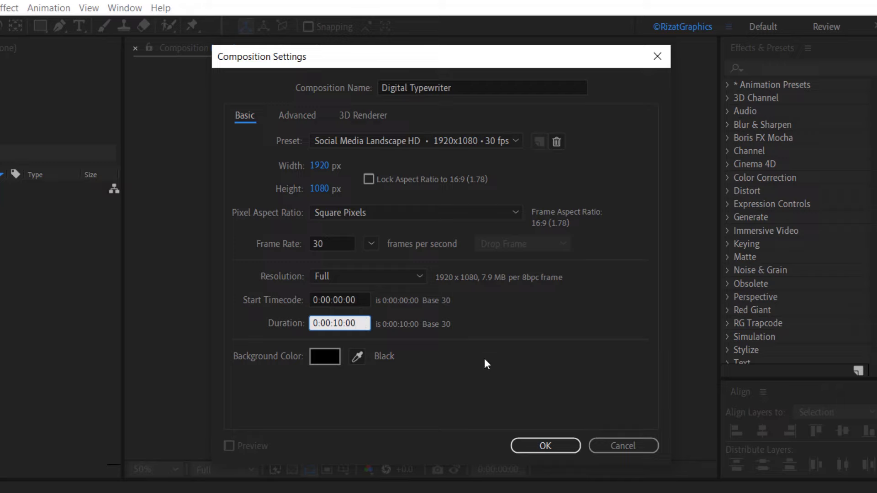
{"action": "left_click", "coordinate": [545, 445]}
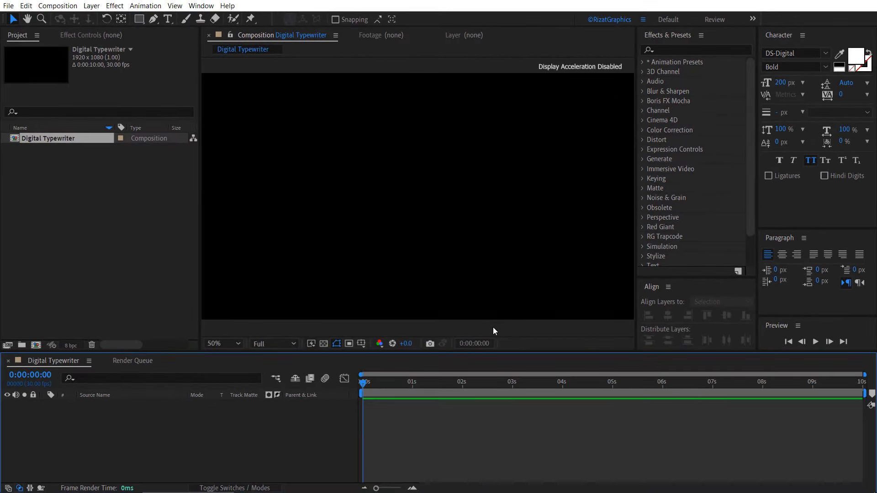
Add a text layer reading "Typewriter" in DS-Digital Bold at 200 px
{"action": "left_click", "coordinate": [168, 19]}
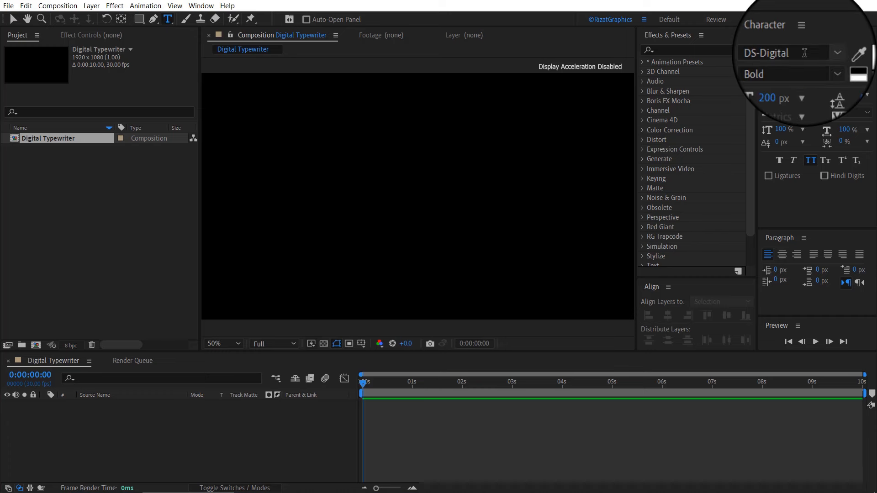
{"action": "left_click", "coordinate": [781, 89]}
{"action": "key", "text": "Return"}
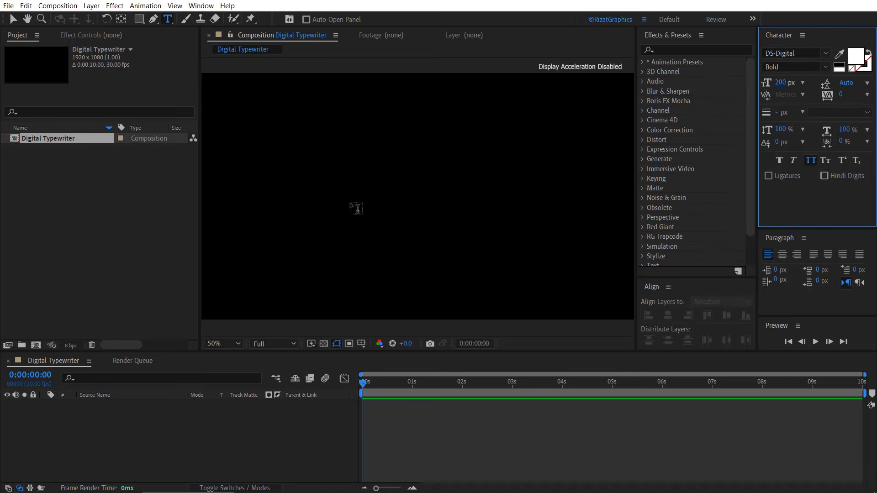
{"action": "left_click", "coordinate": [352, 210]}
{"action": "type", "text": "Ty"}
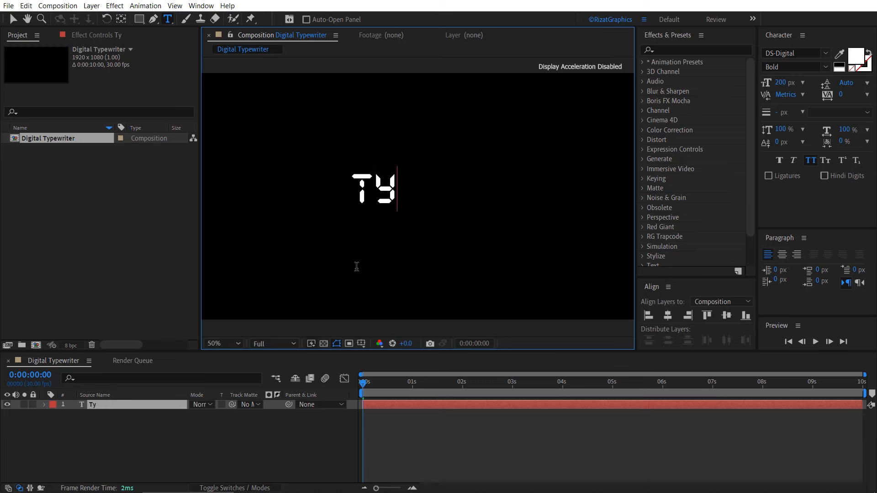
{"action": "type", "text": "pewriter"}
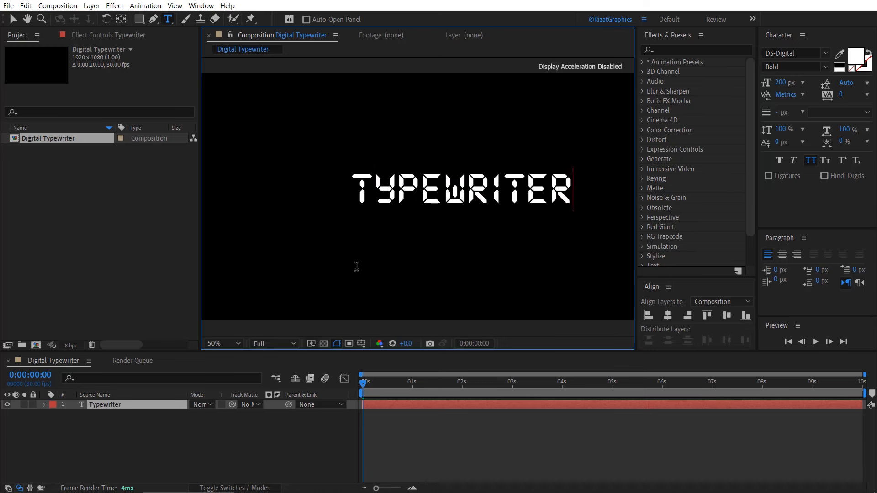
Center the Typewriter layer's anchor point in its text and align the layer horizontally and vertically to the composition center
{"action": "key", "text": "ctrl+alt+Home"}
{"action": "left_click", "coordinate": [149, 405]}
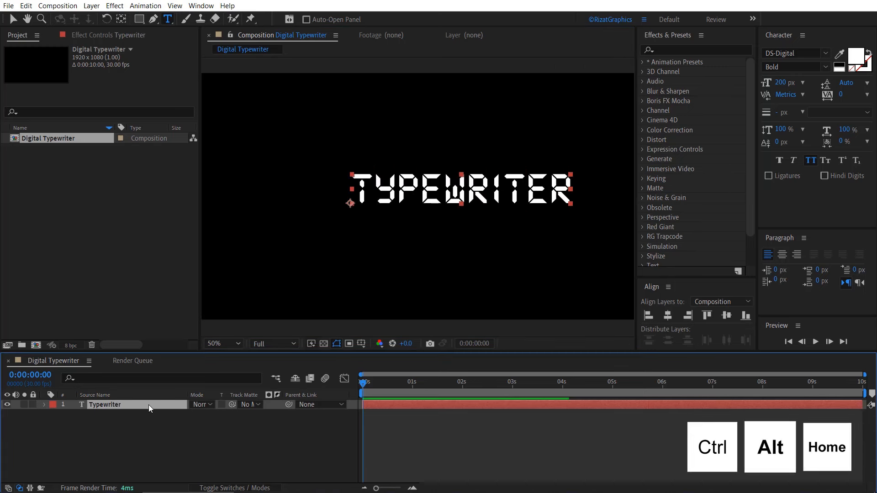
{"action": "key", "text": "ctrl+alt+Home"}
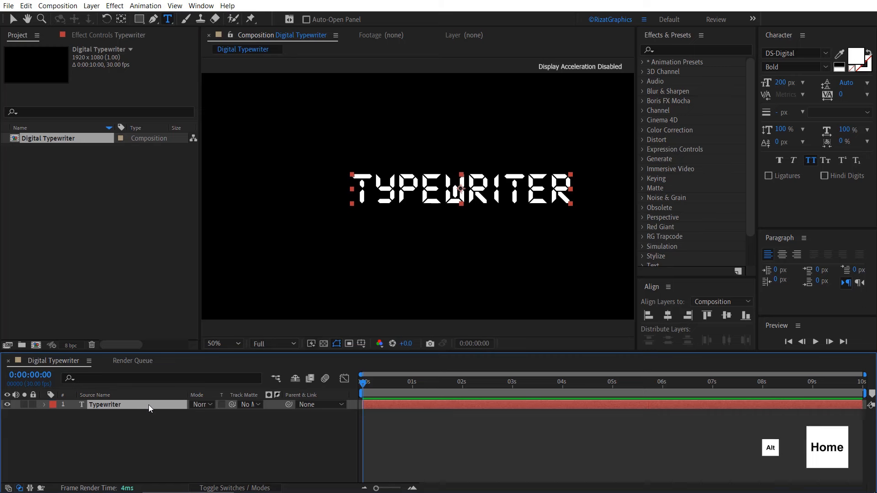
{"action": "left_click", "coordinate": [669, 316]}
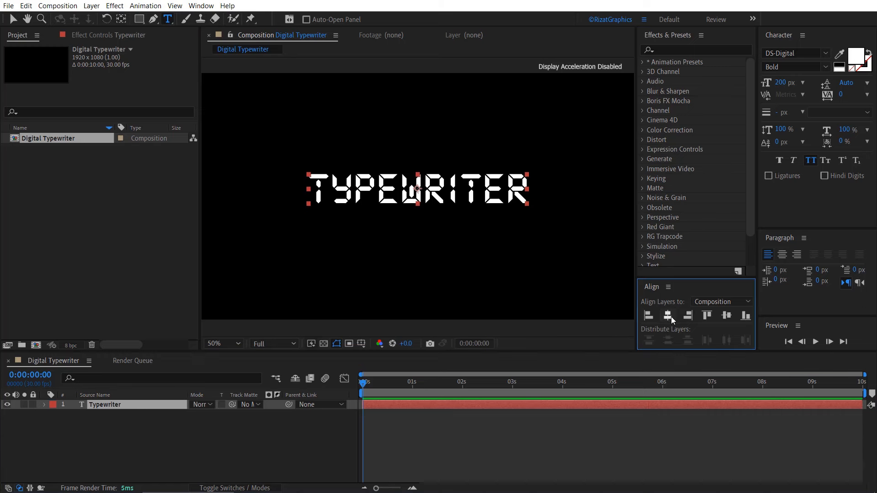
{"action": "left_click", "coordinate": [724, 316]}
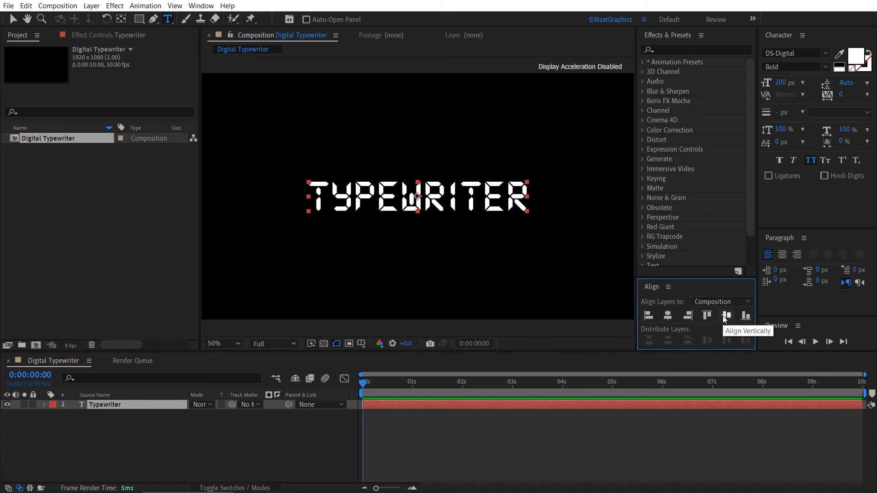
Apply the Blinking Cursor Typewriter Console preset to the text layer at 0 seconds and preview the animation
{"action": "left_click", "coordinate": [363, 385]}
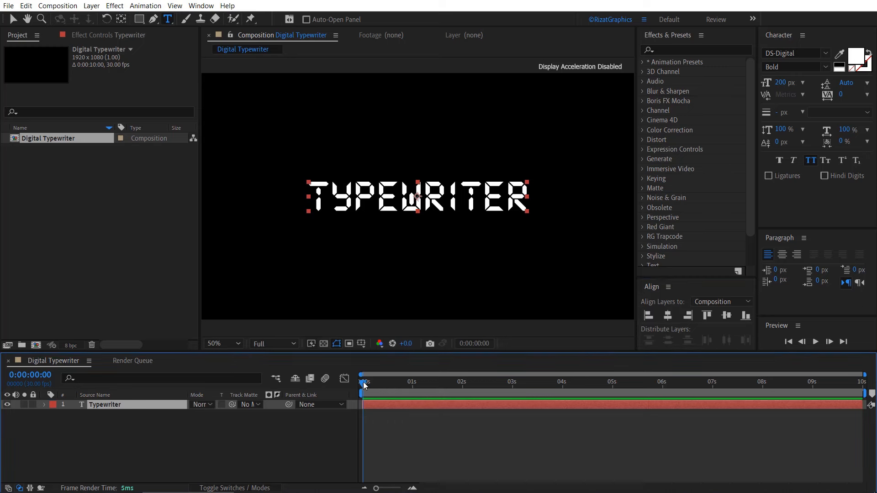
{"action": "left_click", "coordinate": [723, 49]}
{"action": "type", "text": "typewriter"}
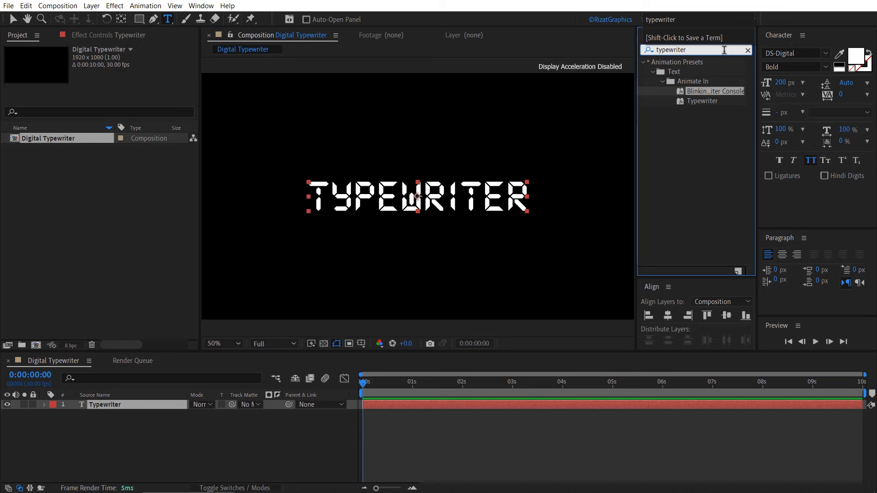
{"action": "left_click_drag", "start_coordinate": [714, 90], "coordinate": [455, 206]}
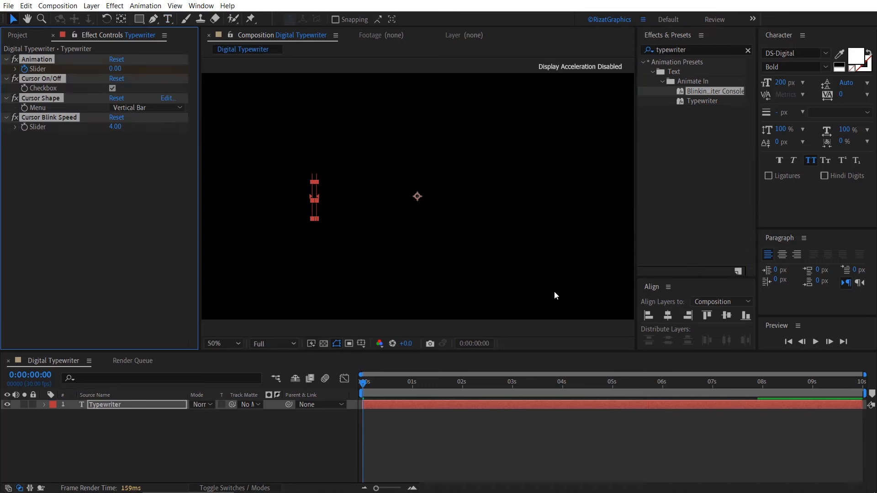
{"action": "left_click", "coordinate": [815, 342]}
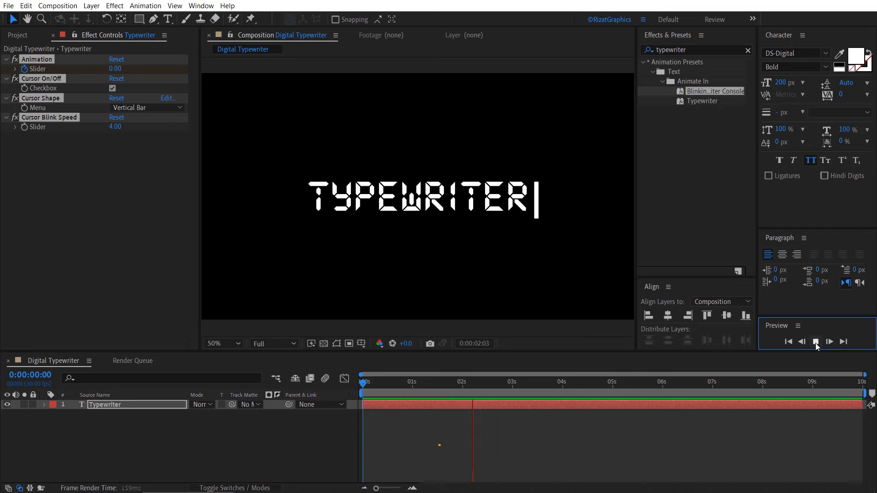
{"action": "left_click", "coordinate": [815, 342]}
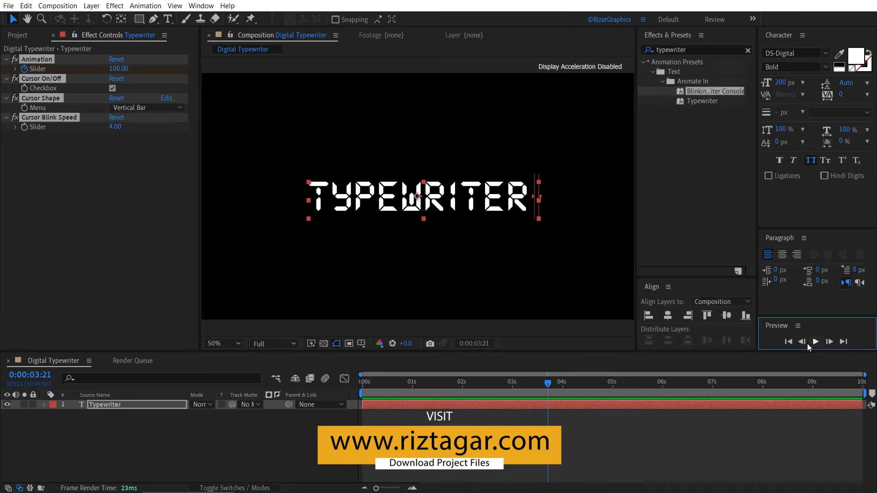
At 0:00:02:25, switch the typewriter cursor off and back on to compare the text with and without it
{"action": "left_click_drag", "start_coordinate": [547, 383], "coordinate": [506, 382]}
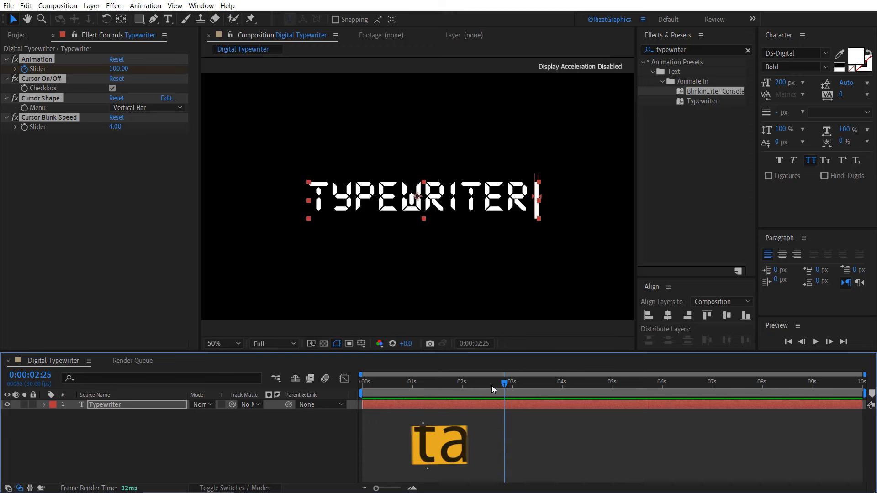
{"action": "left_click", "coordinate": [133, 165]}
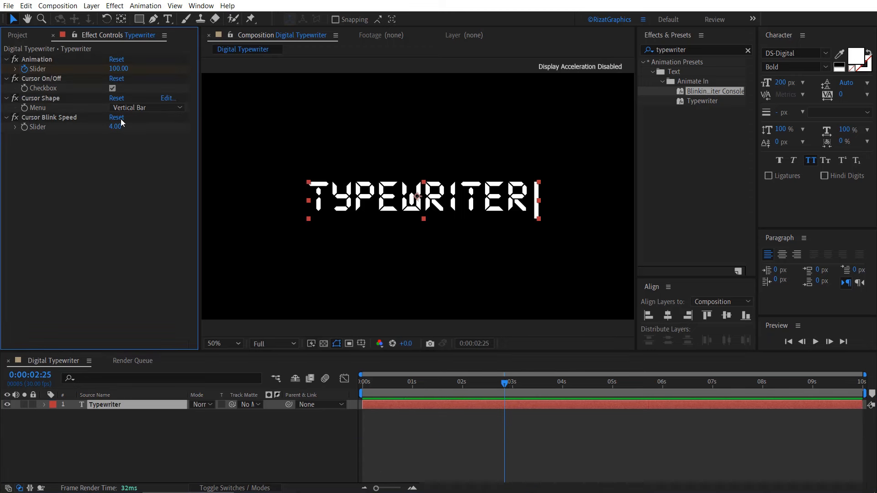
{"action": "left_click", "coordinate": [113, 88]}
{"action": "left_click", "coordinate": [113, 89]}
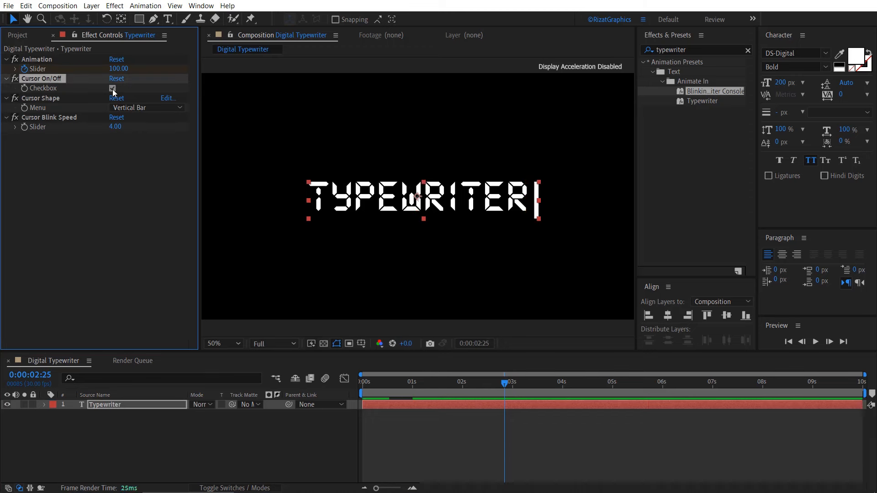
{"action": "left_click", "coordinate": [112, 89]}
{"action": "left_click", "coordinate": [112, 89]}
Set the typewriter cursor's shape to Underscore and its blink speed to 5
{"action": "left_click", "coordinate": [153, 108]}
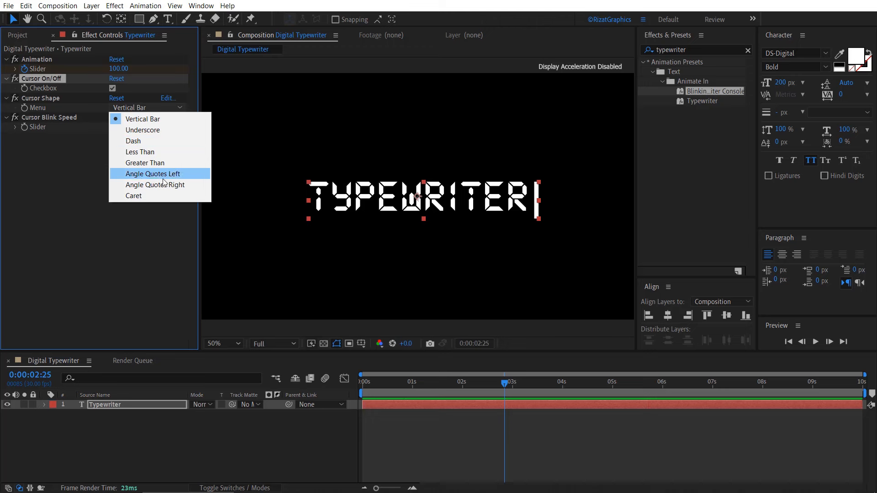
{"action": "left_click", "coordinate": [178, 131]}
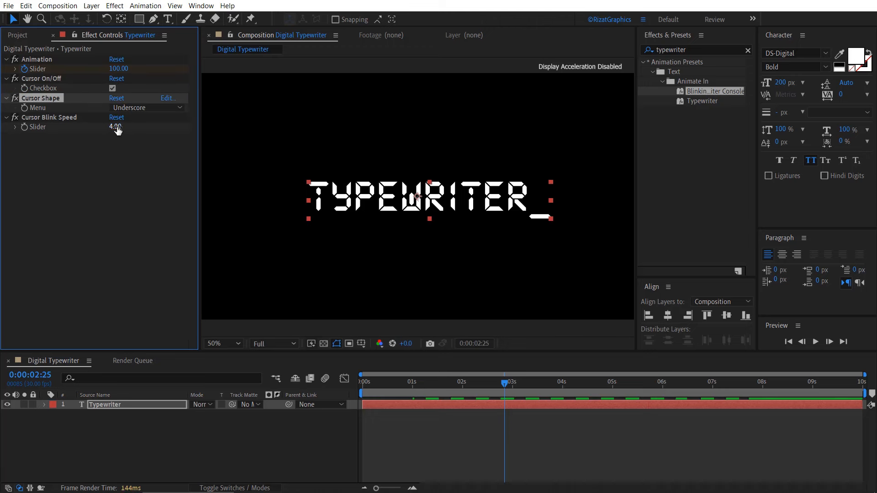
{"action": "left_click", "coordinate": [116, 127]}
{"action": "type", "text": "5"}
{"action": "key", "text": "Return"}
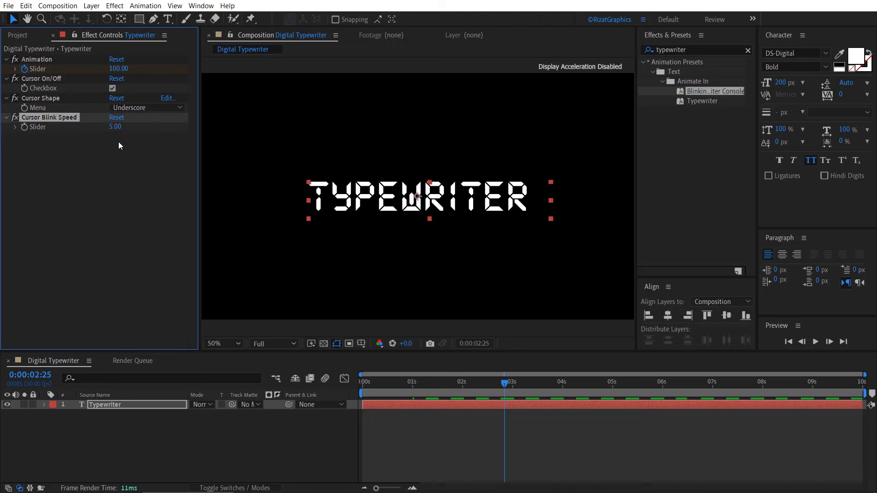
Preview the typewriter animation from the start of the composition to check the cursor's shape and blinking
{"action": "left_click", "coordinate": [361, 382]}
{"action": "left_click", "coordinate": [815, 342]}
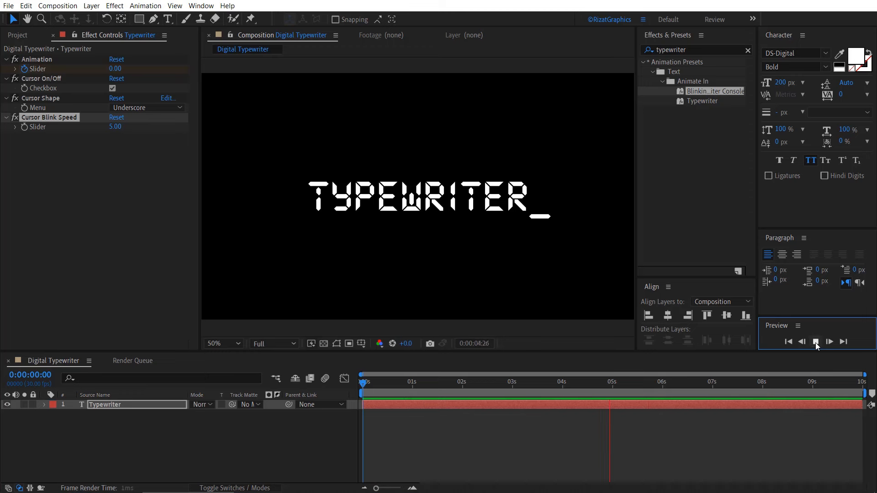
{"action": "left_click", "coordinate": [815, 342]}
Reveal the Typewriter layer's keyframes and add an Animation slider keyframe at 3 seconds that holds the value at 100
{"action": "key", "text": "u"}
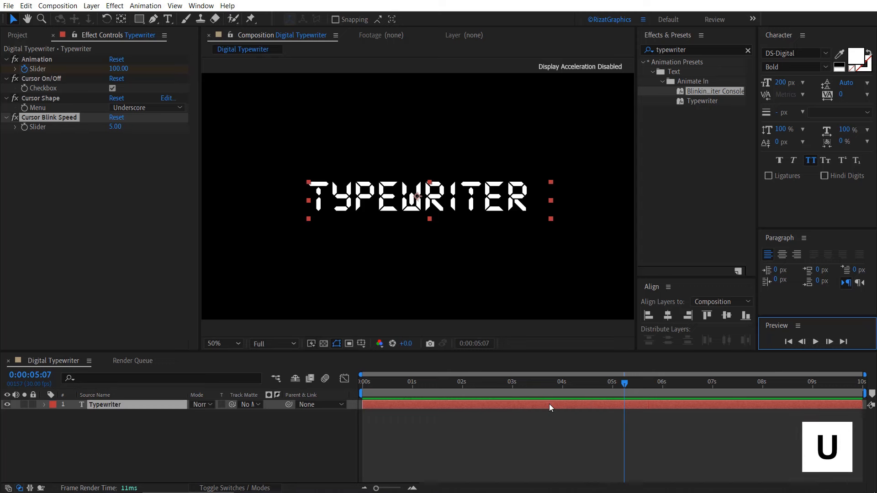
{"action": "left_click", "coordinate": [549, 404]}
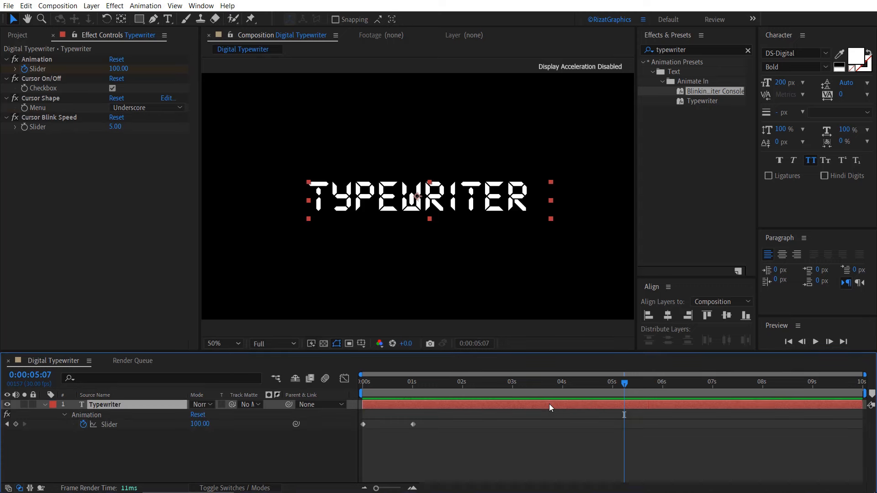
{"action": "left_click", "coordinate": [512, 382]}
{"action": "left_click", "coordinate": [15, 423]}
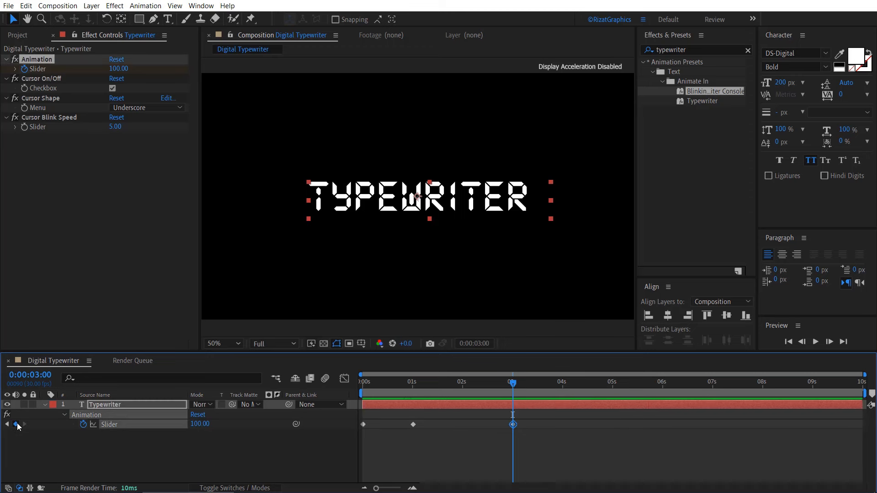
Keyframe the Animation slider to 0 at 4 seconds and to 100 at 5 seconds
{"action": "left_click", "coordinate": [561, 385]}
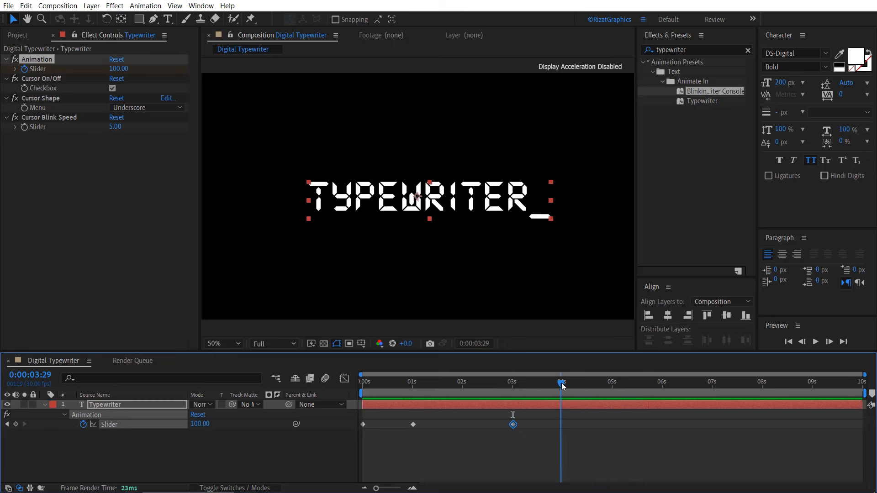
{"action": "left_click_drag", "start_coordinate": [563, 386], "coordinate": [564, 385]}
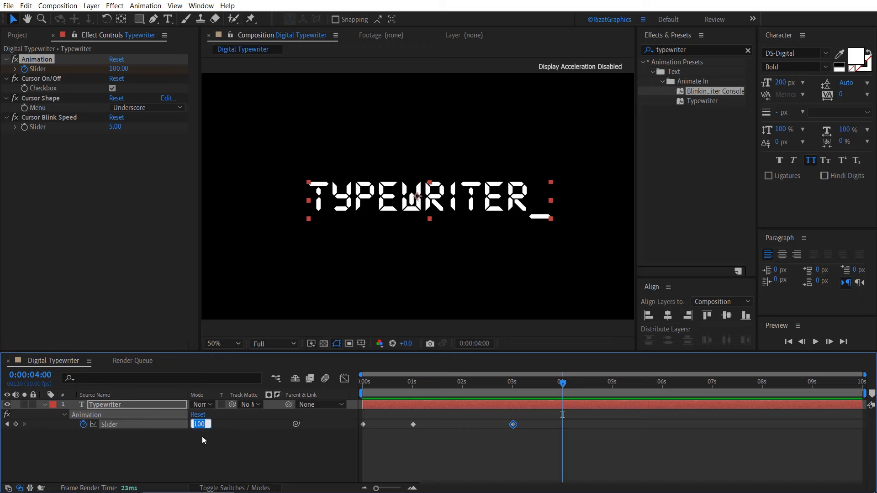
{"action": "key", "text": "Return"}
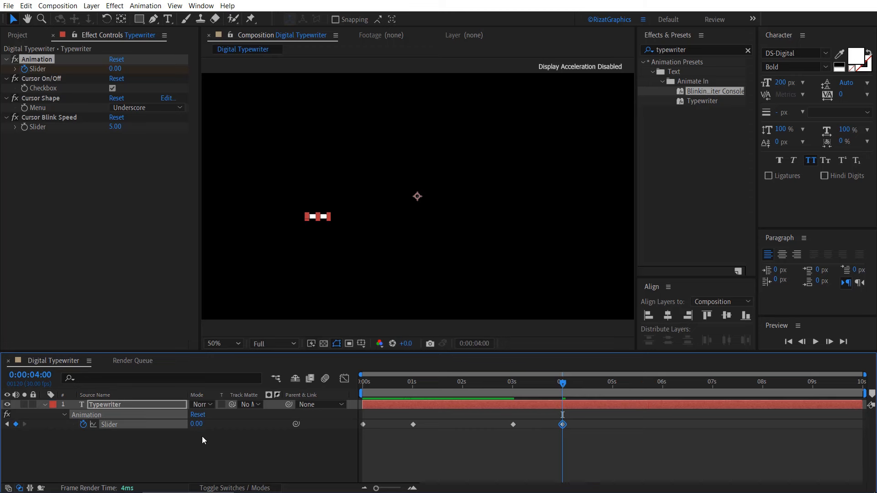
{"action": "left_click", "coordinate": [612, 382]}
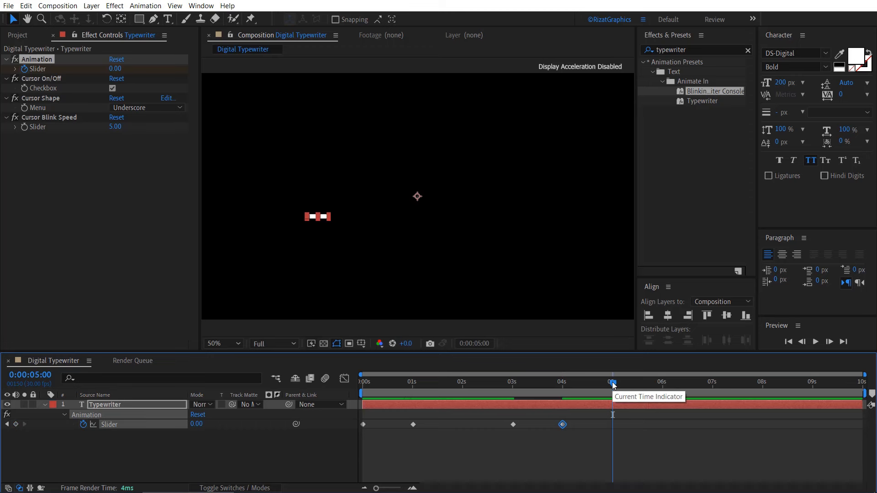
{"action": "left_click", "coordinate": [197, 424]}
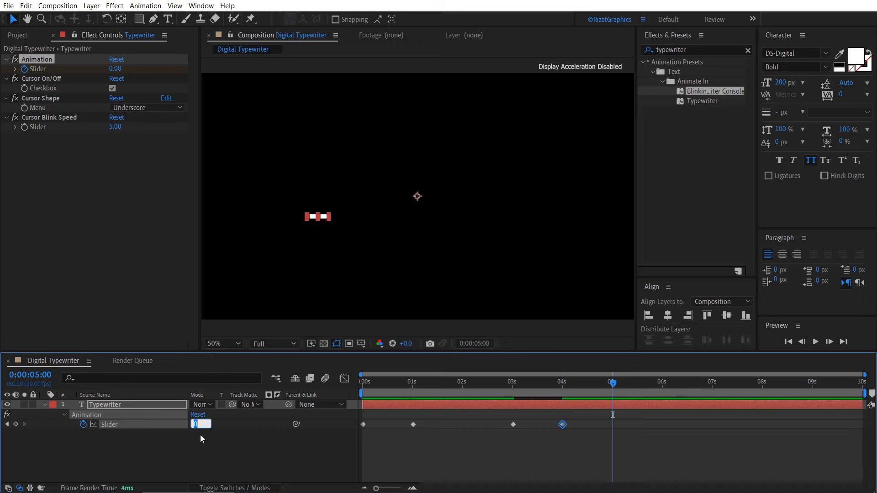
{"action": "key", "text": "Return"}
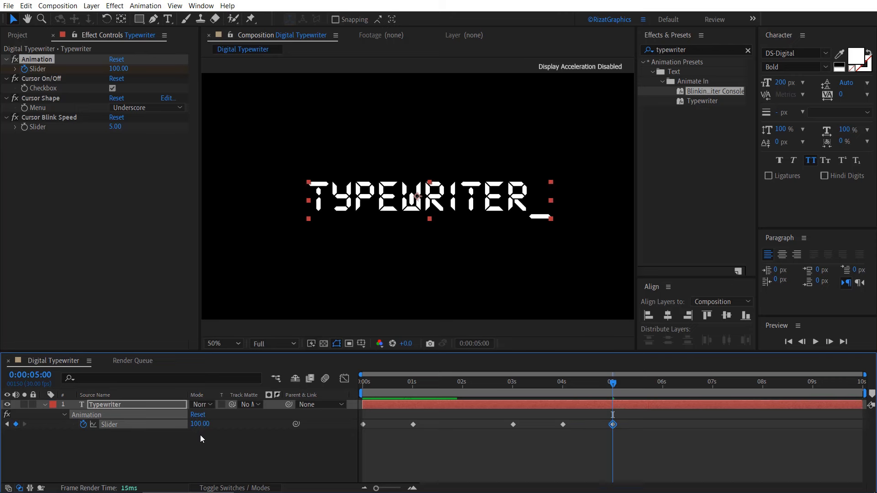
Hold the Animation slider at 100 with a keyframe at 7 seconds and keyframe it to 0 at 8 seconds
{"action": "left_click", "coordinate": [713, 387]}
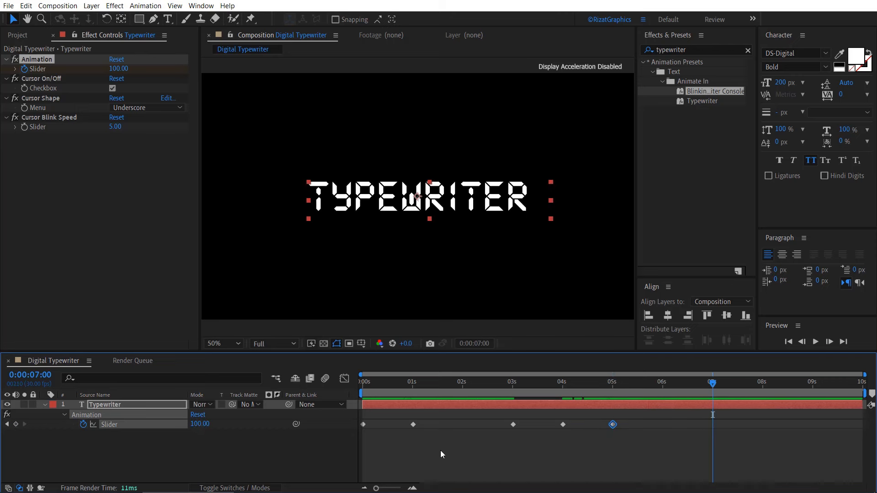
{"action": "left_click", "coordinate": [16, 424]}
{"action": "left_click", "coordinate": [763, 390]}
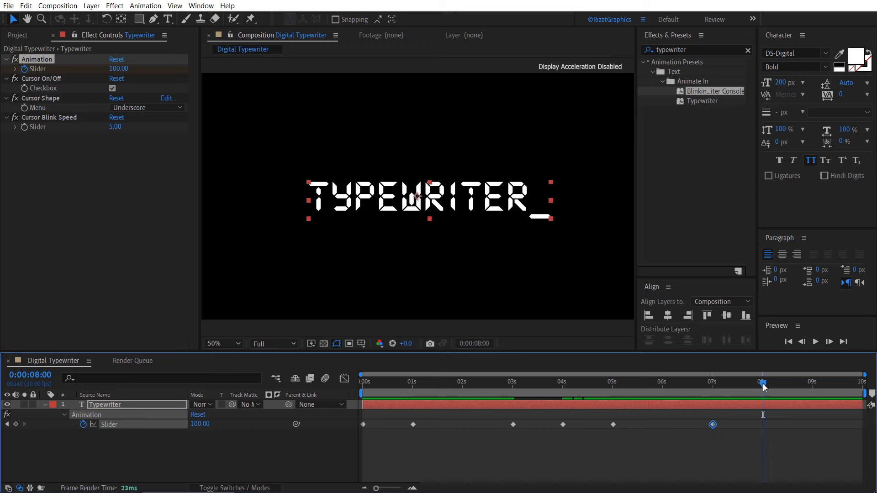
{"action": "left_click", "coordinate": [200, 423]}
{"action": "type", "text": "0"}
{"action": "key", "text": "Return"}
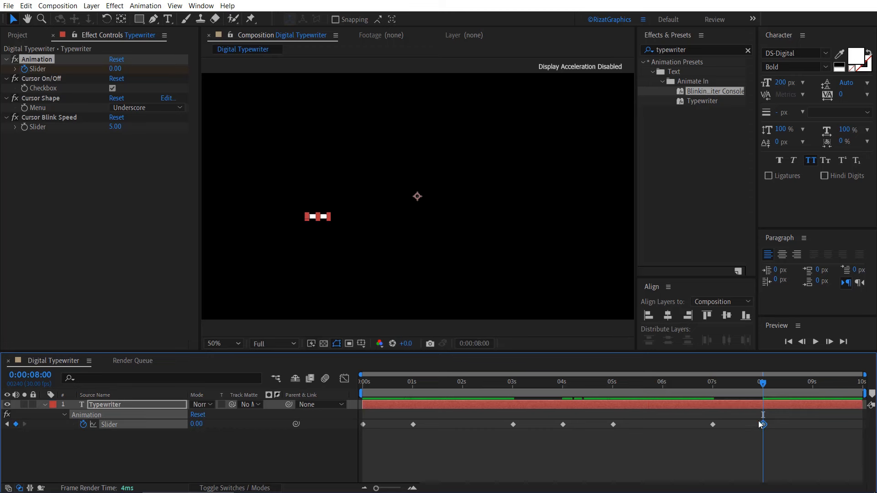
End the composition's work area at 8 seconds
{"action": "key", "text": "n"}
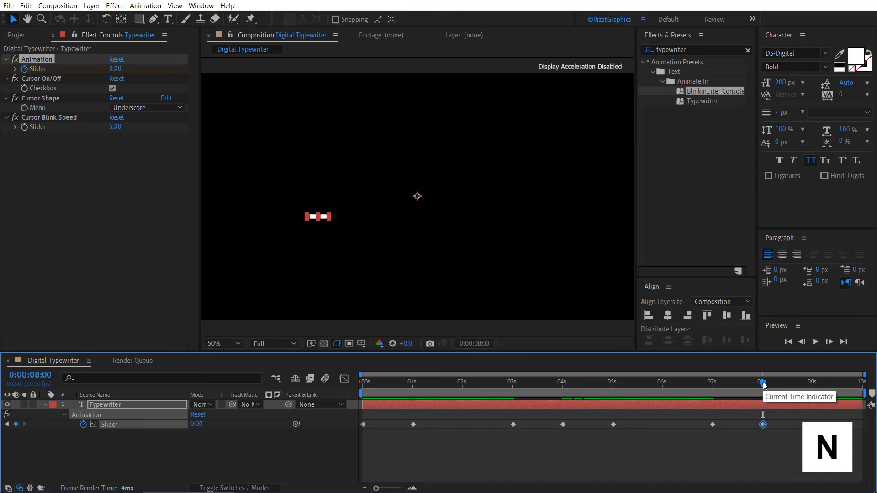
{"action": "key", "text": "n"}
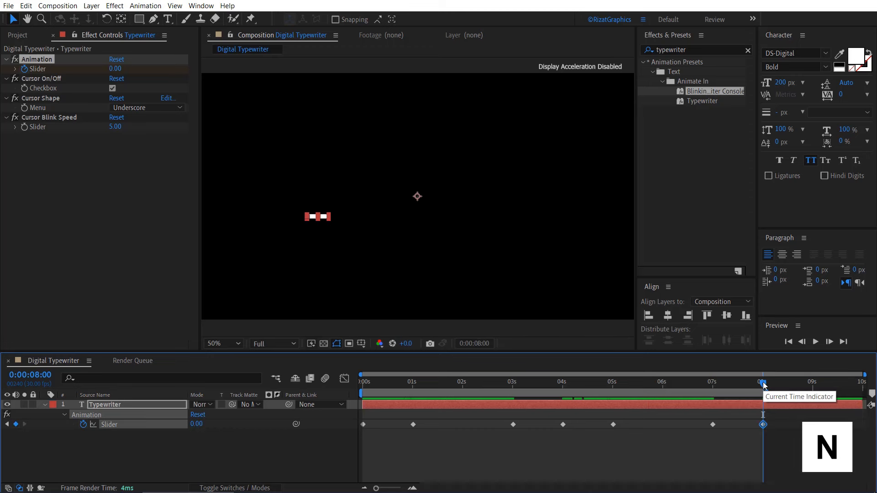
Expand the Typewriter layer's Text properties and add a Source Text keyframe at 4 seconds
{"action": "left_click", "coordinate": [612, 388]}
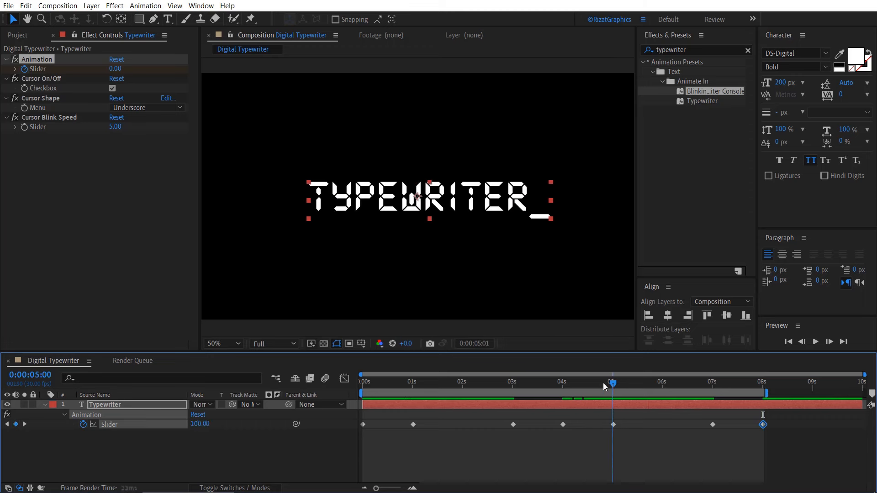
{"action": "left_click_drag", "start_coordinate": [613, 386], "coordinate": [565, 386]}
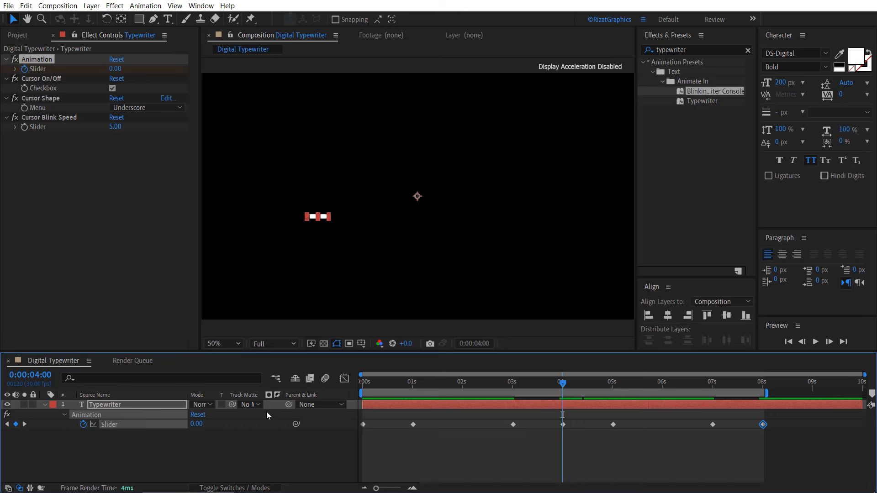
{"action": "left_click", "coordinate": [45, 403]}
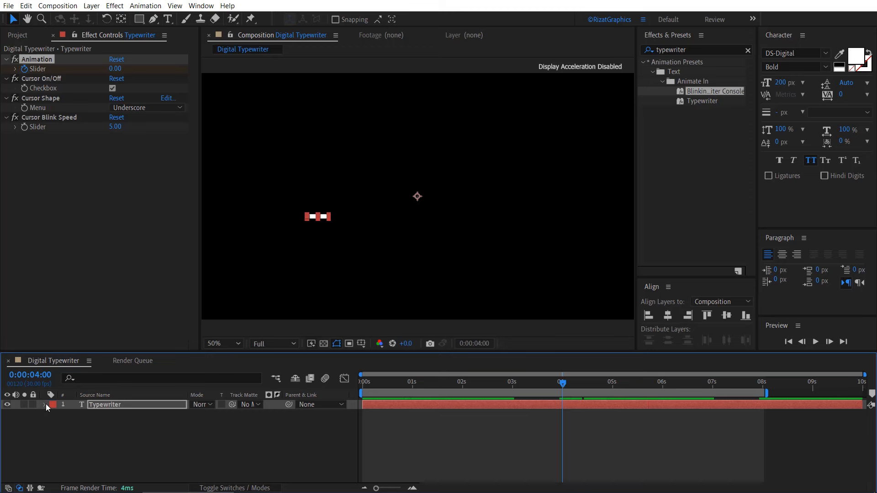
{"action": "left_click", "coordinate": [46, 403]}
{"action": "left_click", "coordinate": [54, 424]}
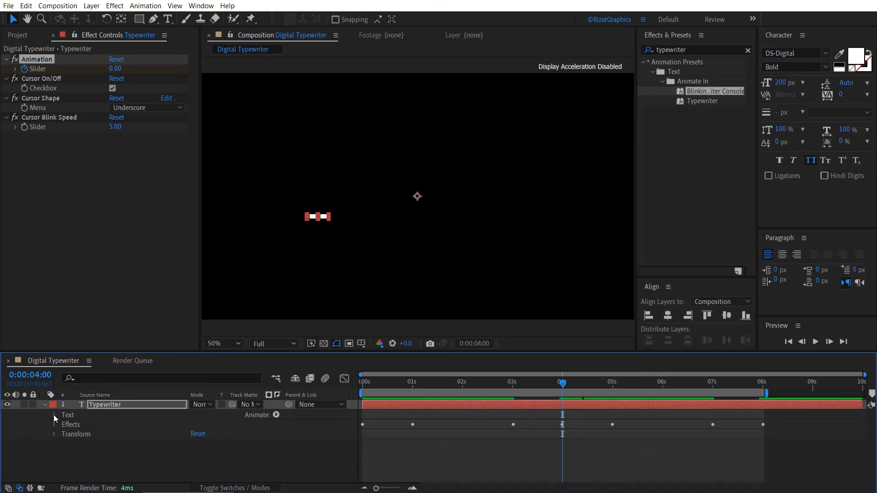
{"action": "left_click", "coordinate": [54, 414]}
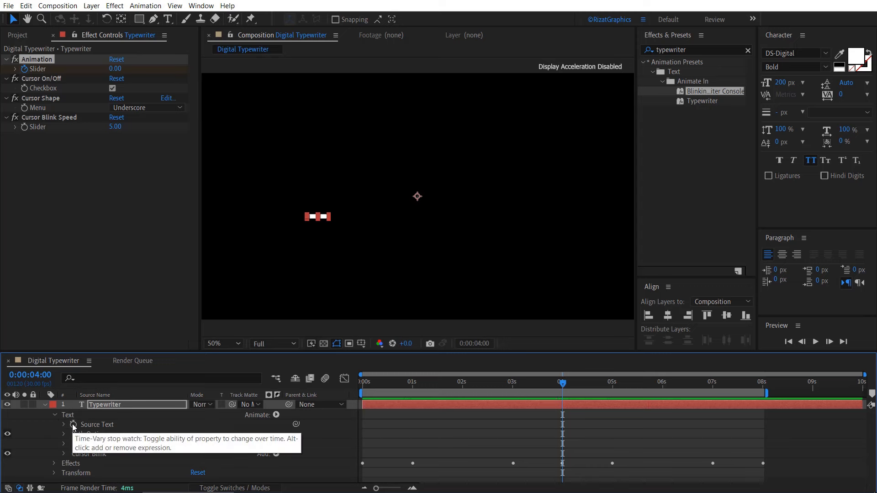
{"action": "left_click", "coordinate": [73, 425]}
Advance three frames to 0:00:04:03, replace the layer's text with "Text Reveal", and collapse the layer's properties
{"action": "key", "text": "ctrl+Right"}
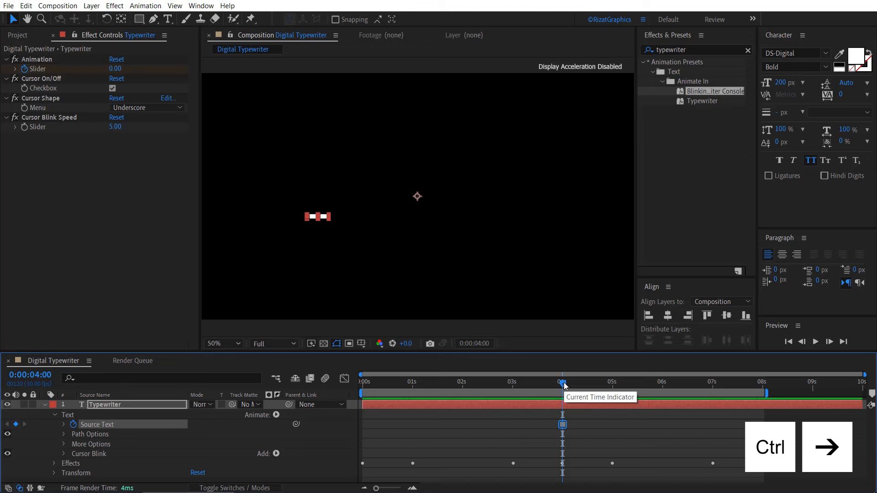
{"action": "key", "text": "ctrl+Right"}
{"action": "key", "text": "ctrl+Right"}
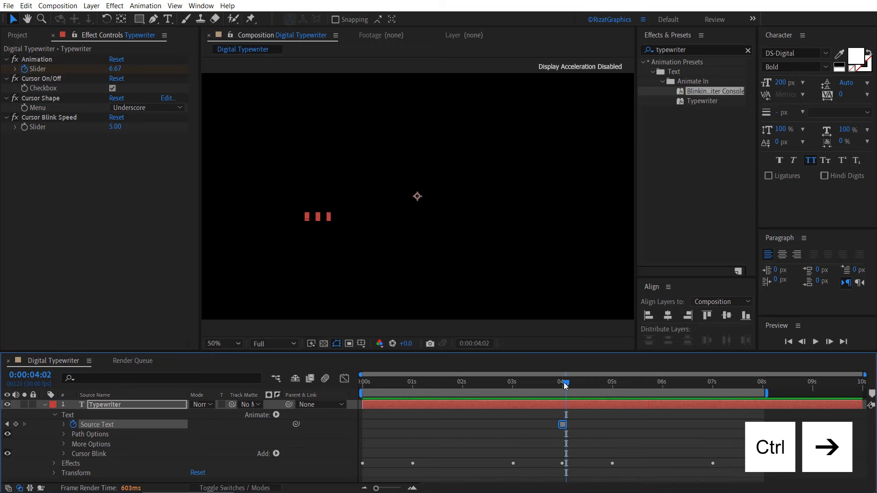
{"action": "key", "text": "ctrl+Right"}
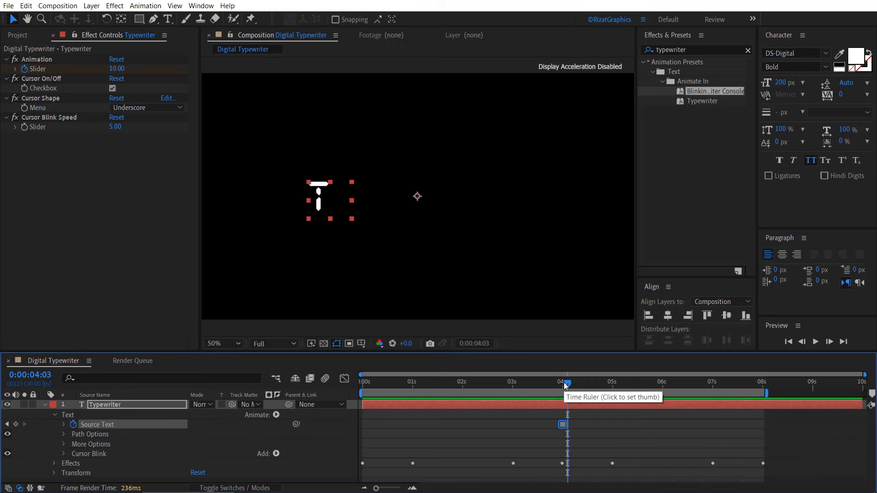
{"action": "double_click", "coordinate": [166, 405]}
{"action": "type", "text": "Text Effect"}
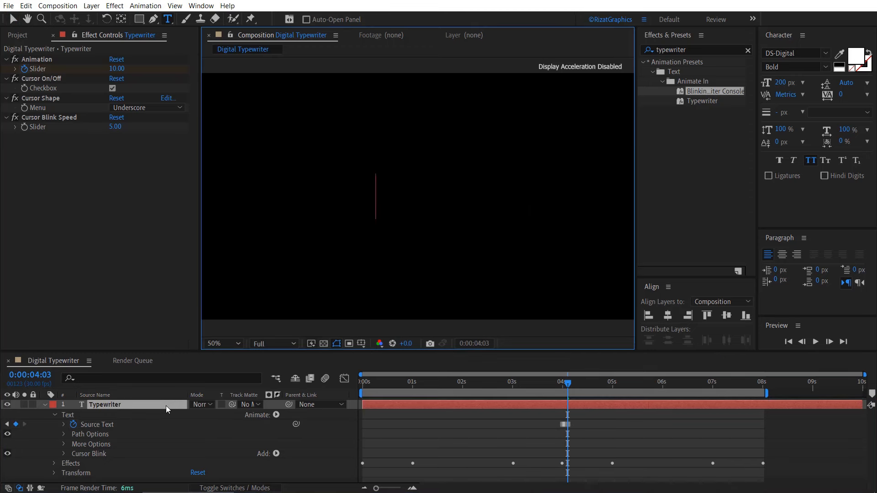
{"action": "key", "text": "Escape"}
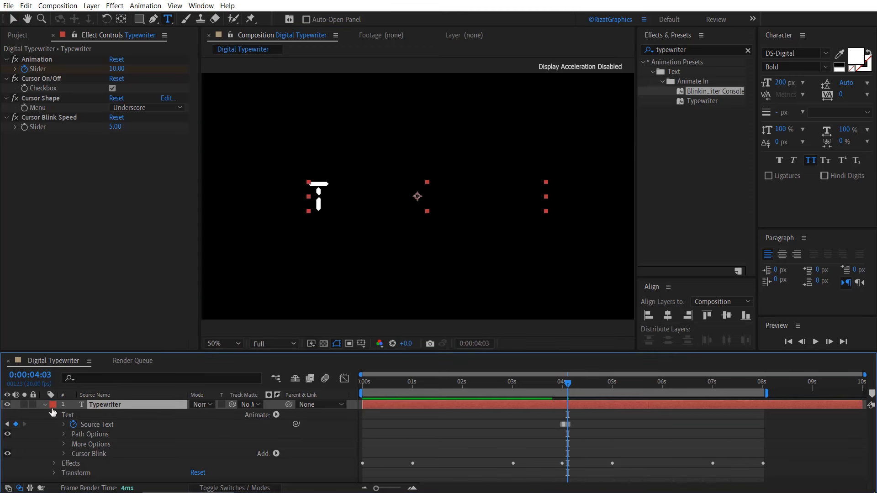
{"action": "left_click", "coordinate": [44, 405]}
Preview the animation from the start of the composition to check the change between the two texts
{"action": "key", "text": "Home"}
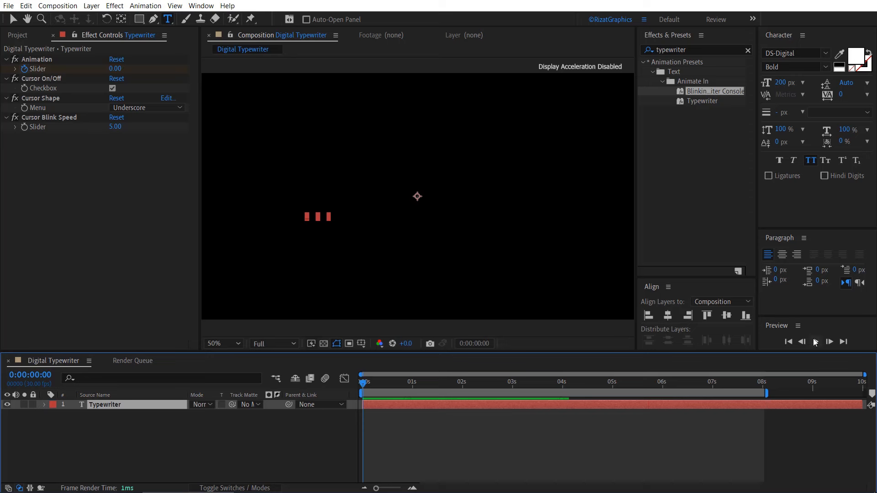
{"action": "left_click", "coordinate": [815, 342]}
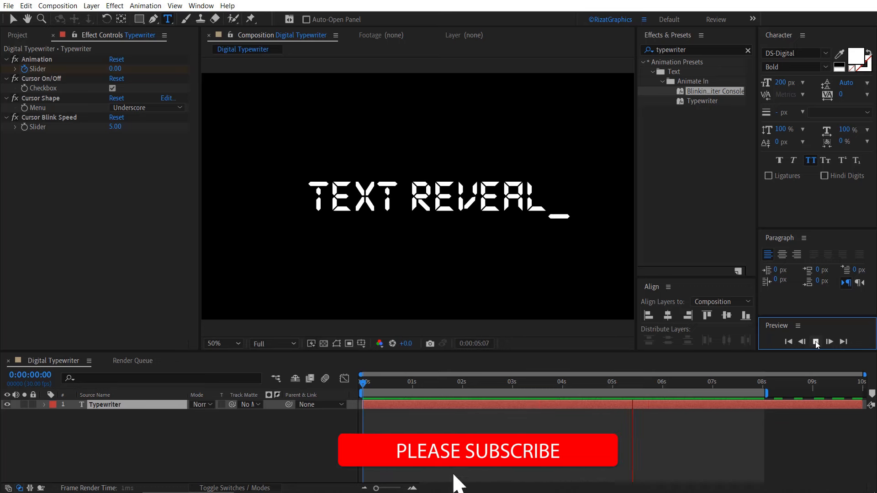
{"action": "left_click", "coordinate": [816, 342]}
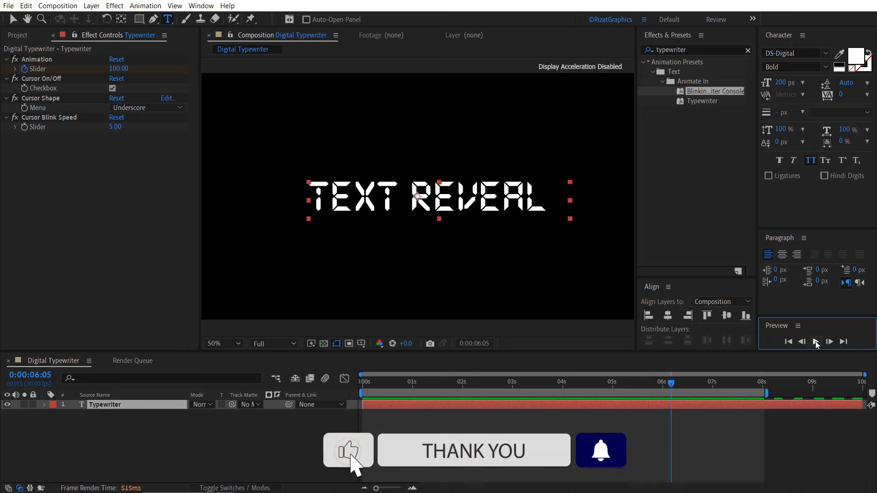
{"action": "left_click", "coordinate": [632, 407]}
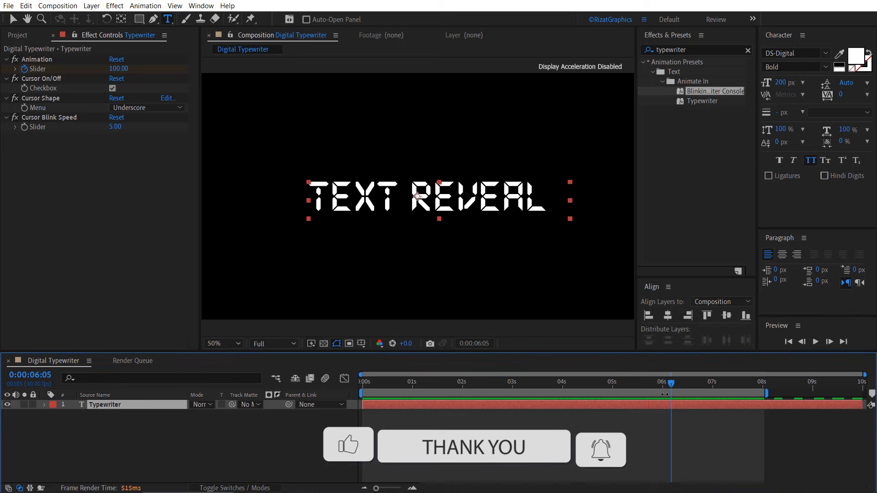
Apply the Stylize Glow effect to the text layer and set its Glow Threshold to 70%
{"action": "left_click", "coordinate": [727, 49]}
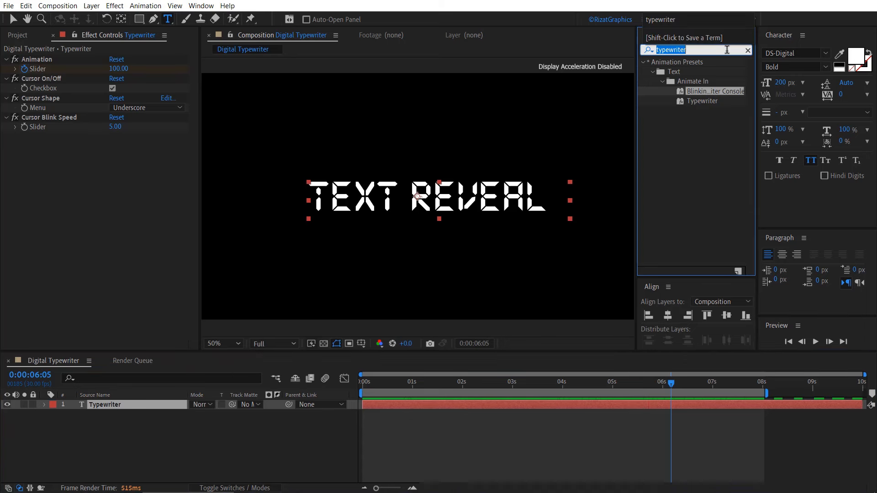
{"action": "type", "text": "glow"}
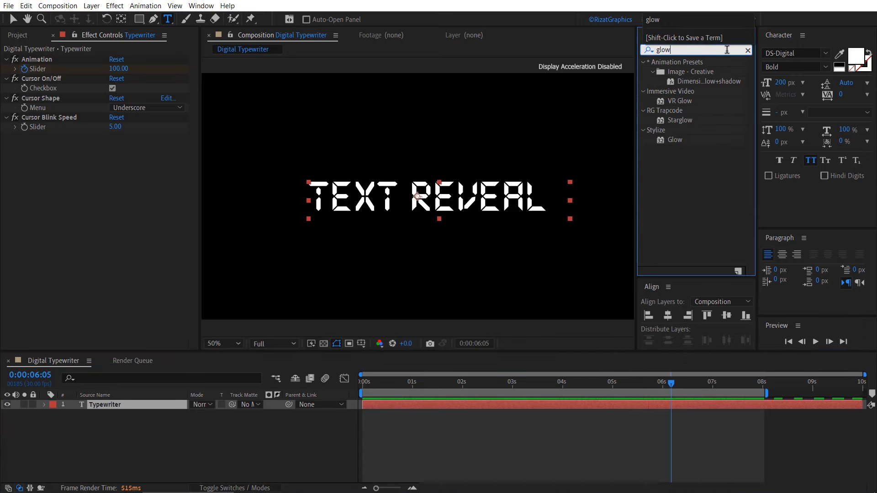
{"action": "left_click_drag", "start_coordinate": [675, 140], "coordinate": [458, 212]}
{"action": "key", "text": "v"}
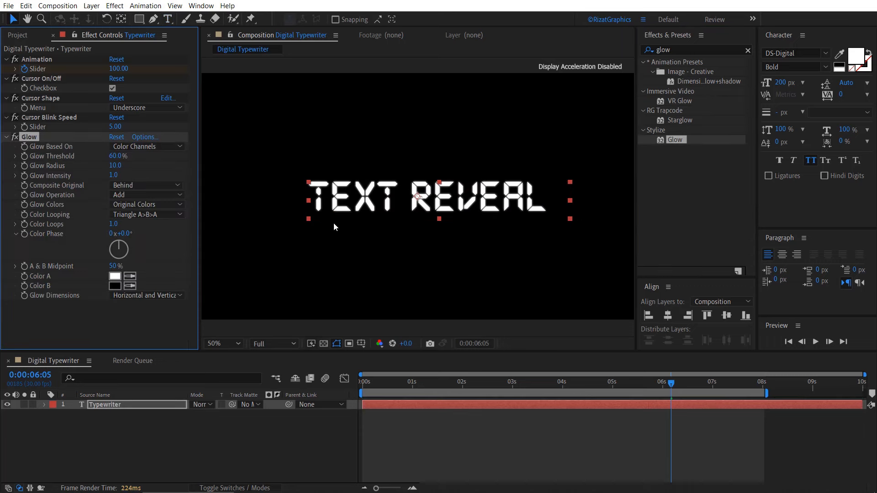
{"action": "left_click", "coordinate": [120, 156]}
{"action": "type", "text": "70"}
{"action": "key", "text": "Return"}
{"action": "left_click", "coordinate": [7, 137]}
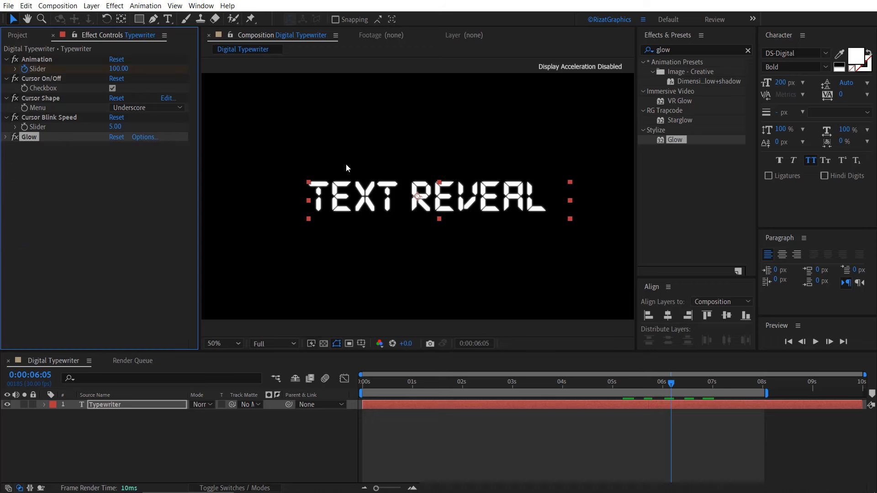
Find the Venetian Blinds transition effect and add it to the text layer below Glow
{"action": "left_click", "coordinate": [707, 50]}
{"action": "type", "text": "venet"}
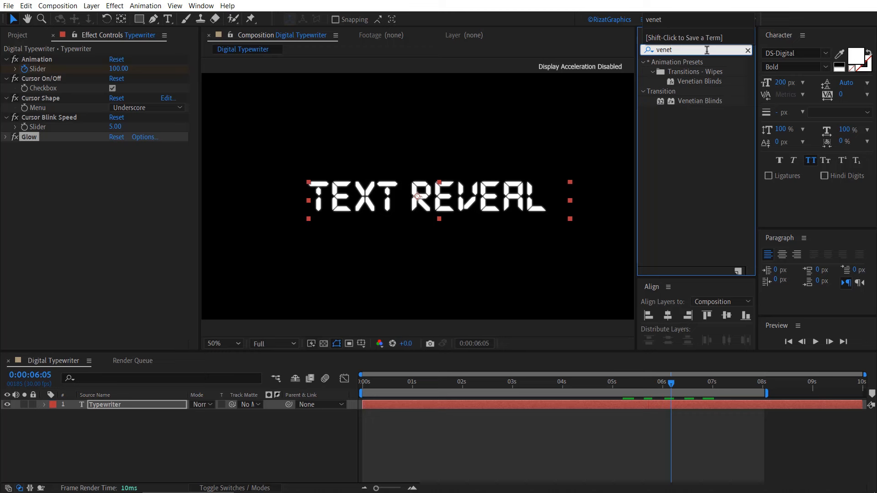
{"action": "left_click", "coordinate": [706, 103]}
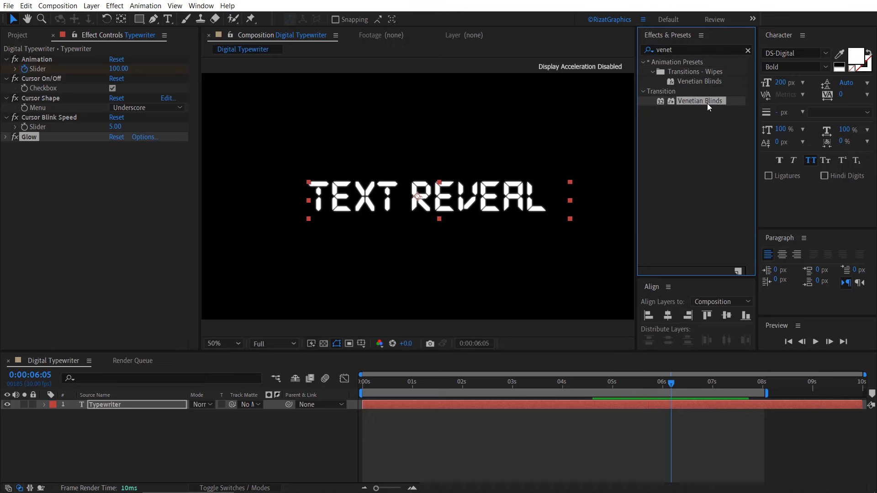
{"action": "left_click_drag", "start_coordinate": [707, 103], "coordinate": [169, 182]}
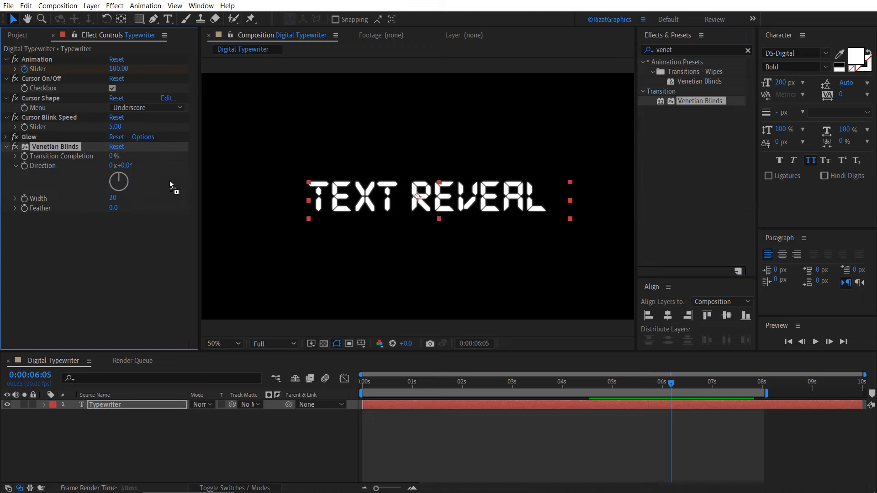
Set Venetian Blinds to 20% Transition Completion, 90° Direction and a Width of 5
{"action": "left_click", "coordinate": [112, 157]}
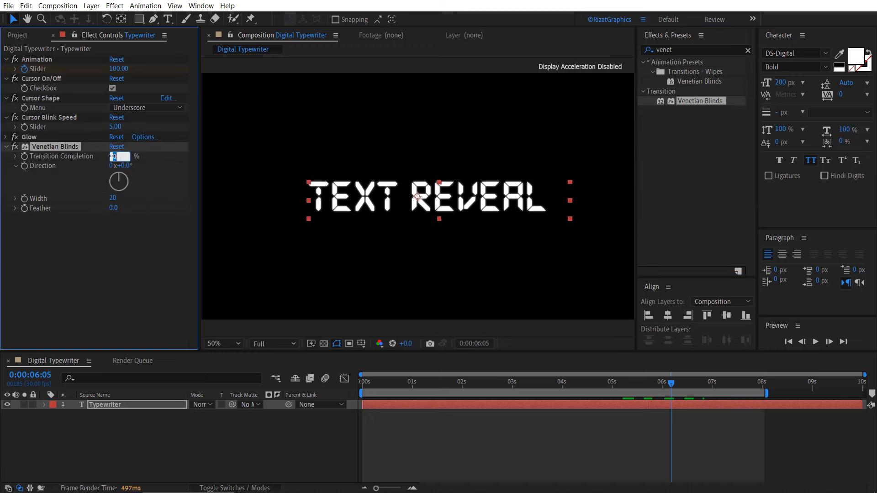
{"action": "type", "text": "20"}
{"action": "key", "text": "Return"}
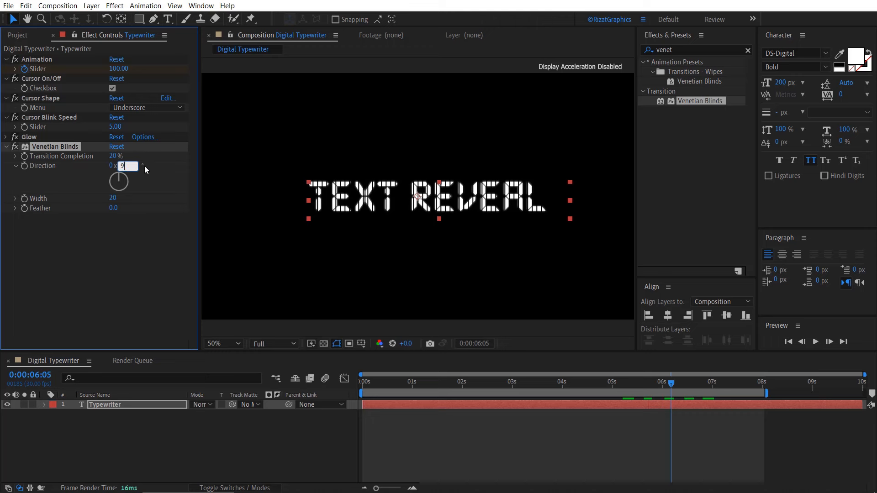
{"action": "type", "text": "90"}
{"action": "key", "text": "Return"}
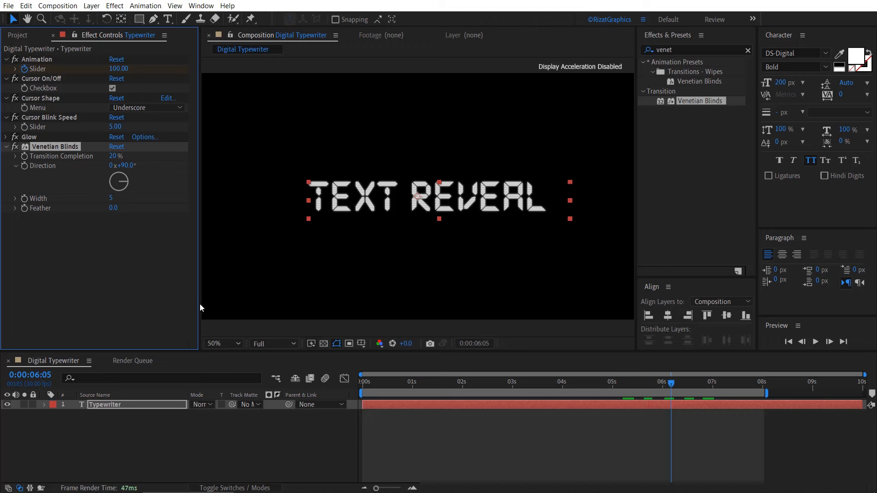
Preview the animation from the start with the Glow and Venetian Blinds effects applied
{"action": "left_click", "coordinate": [364, 386]}
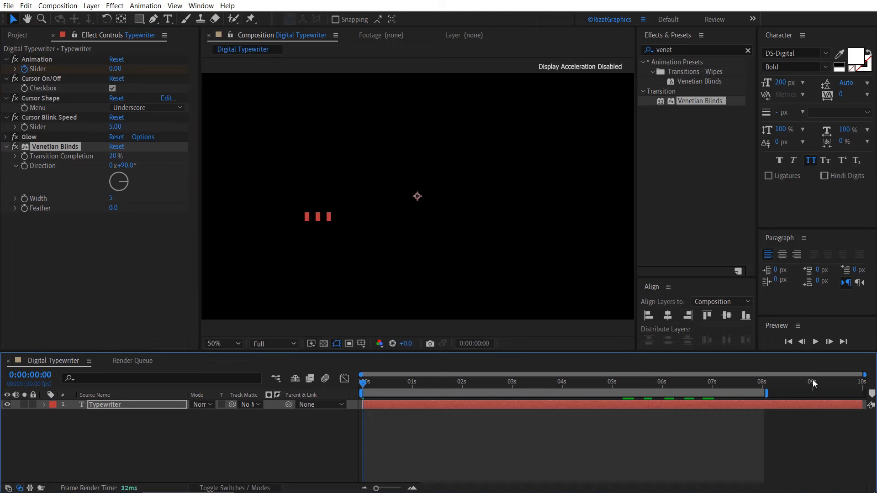
{"action": "left_click", "coordinate": [816, 342]}
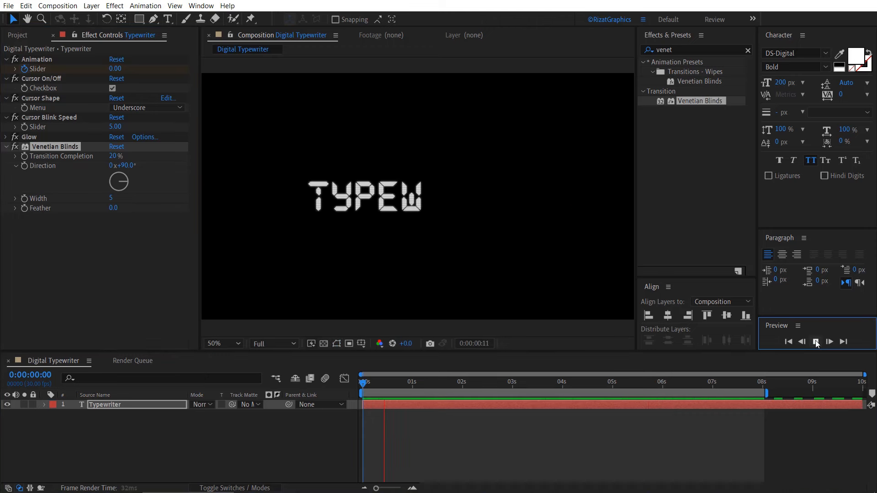